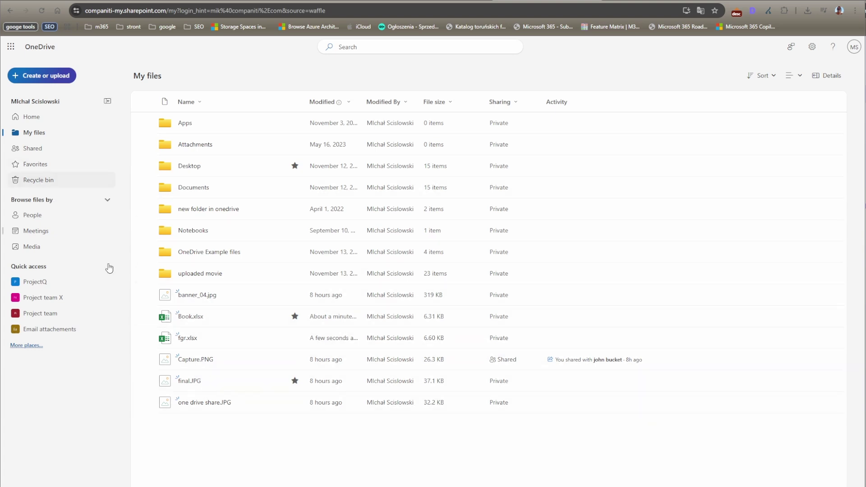
Step: Restore the Power Apps Power Automate and Power Virtual Agents Licensing Guide PDF from the recycle bin and return to My files
click(43, 183)
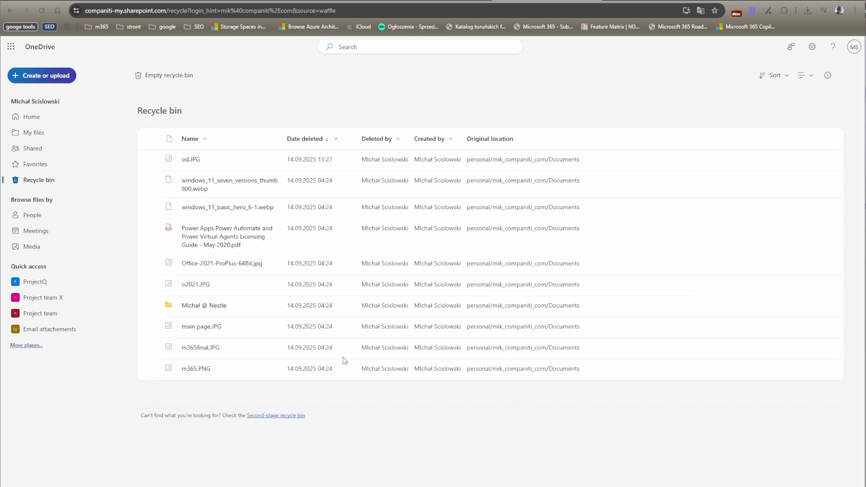
click(152, 237)
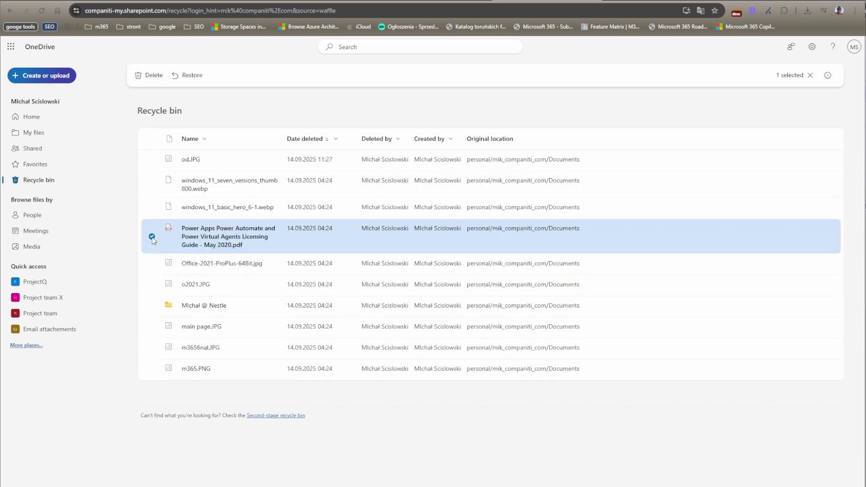
click(193, 80)
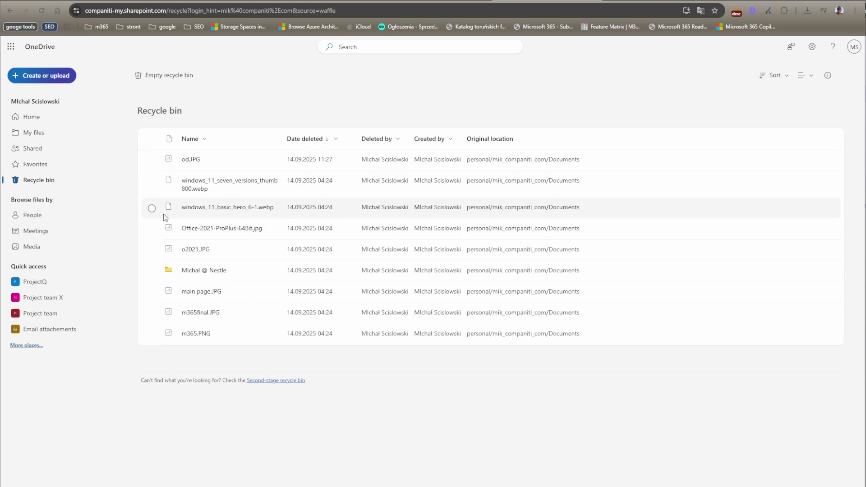
click(37, 134)
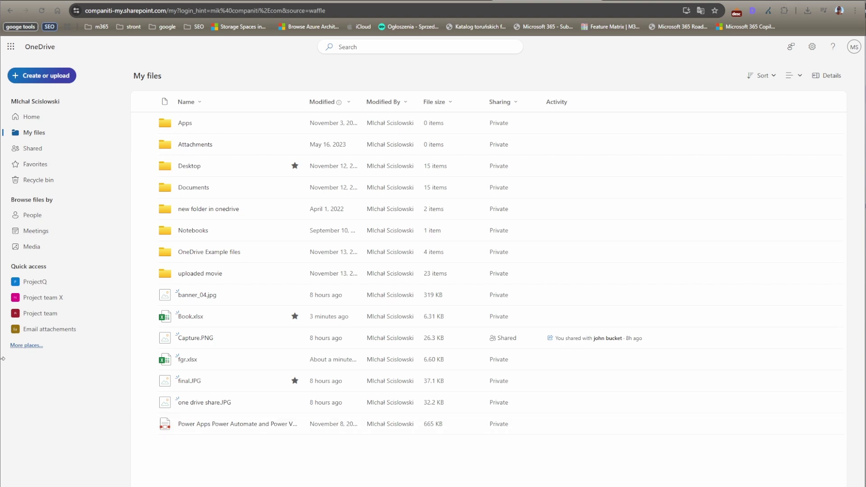
Step: Open the Restore your OneDrive page, try the Custom date and time option, and select Yesterday as the restore date
click(810, 48)
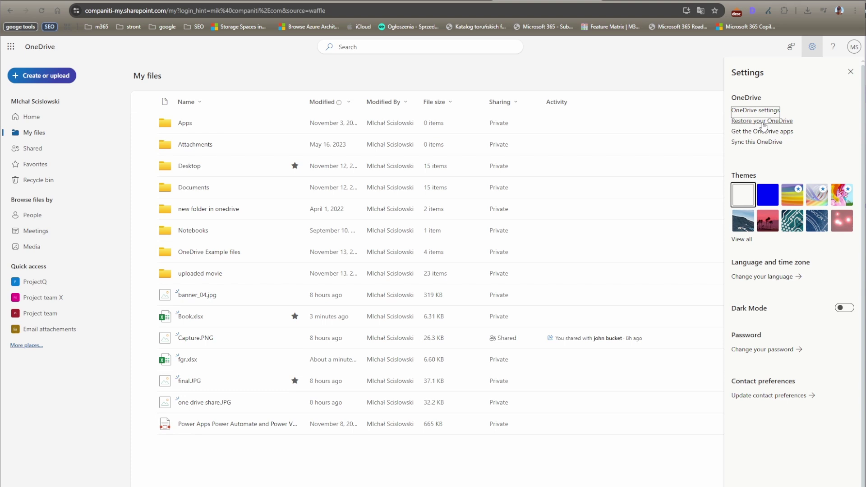
click(762, 121)
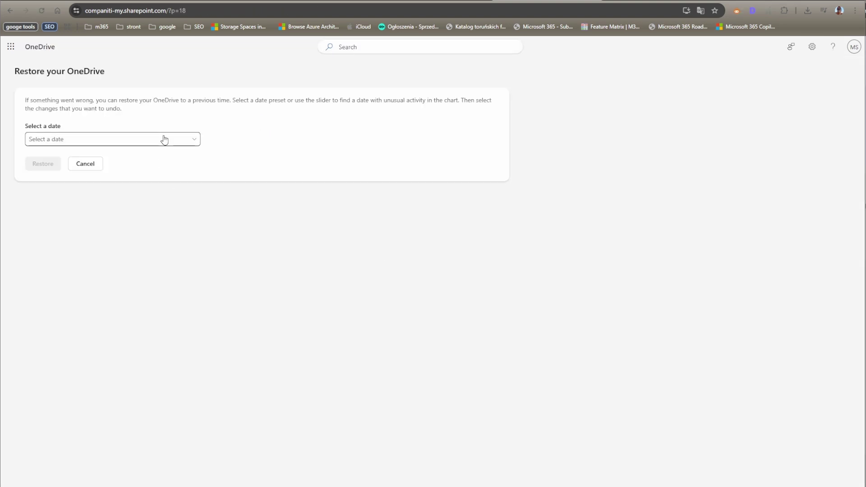
click(194, 142)
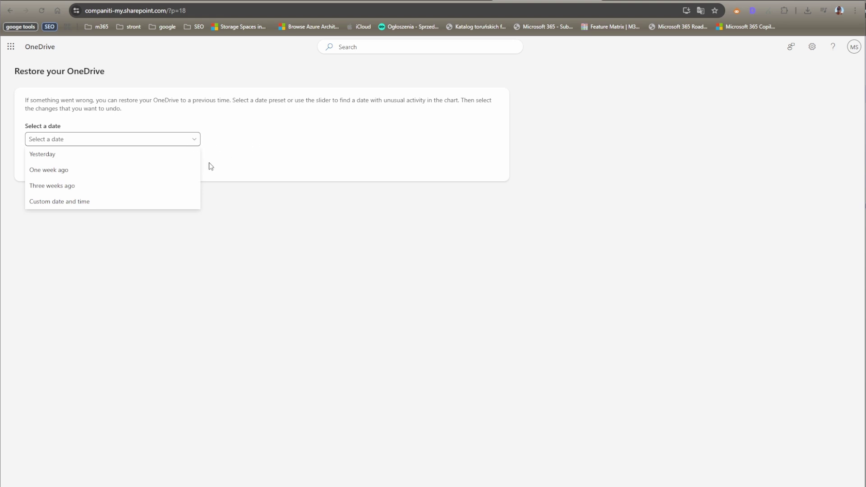
click(68, 153)
click(89, 141)
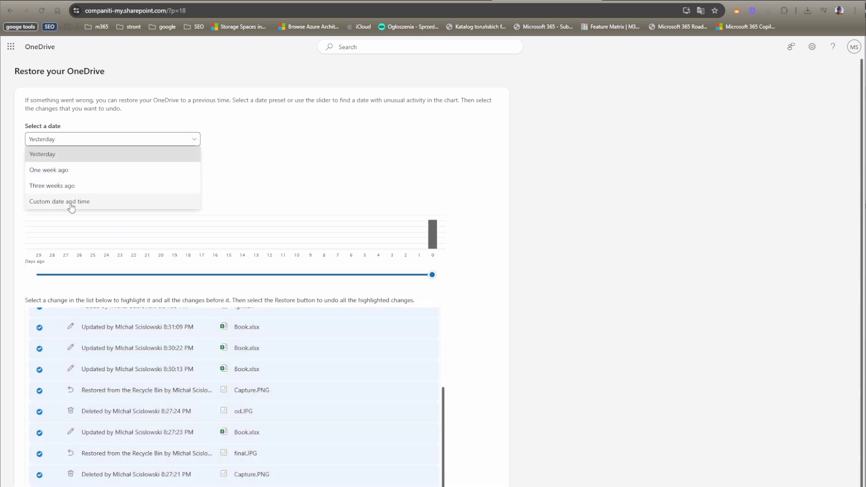
click(72, 203)
click(112, 140)
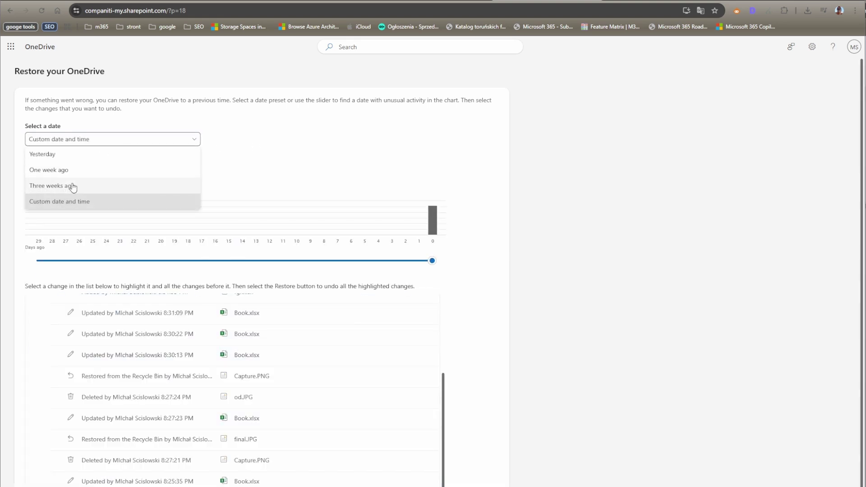
click(64, 156)
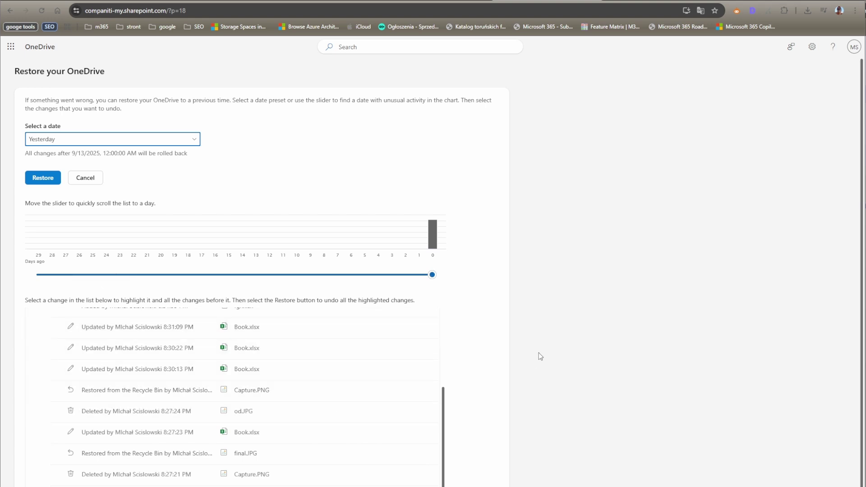
Step: Review the list of today's file changes, collapsing and expanding the day's group, and dismiss the sign-in prompt
drag(444, 448, 450, 366)
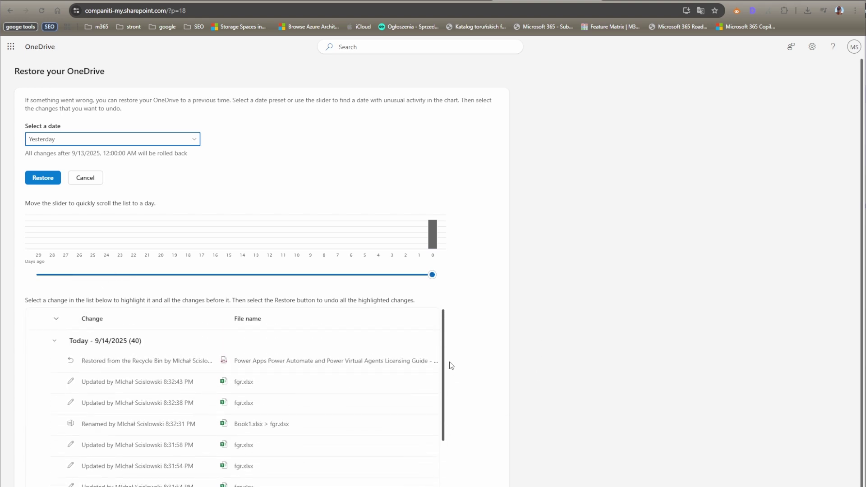
click(53, 340)
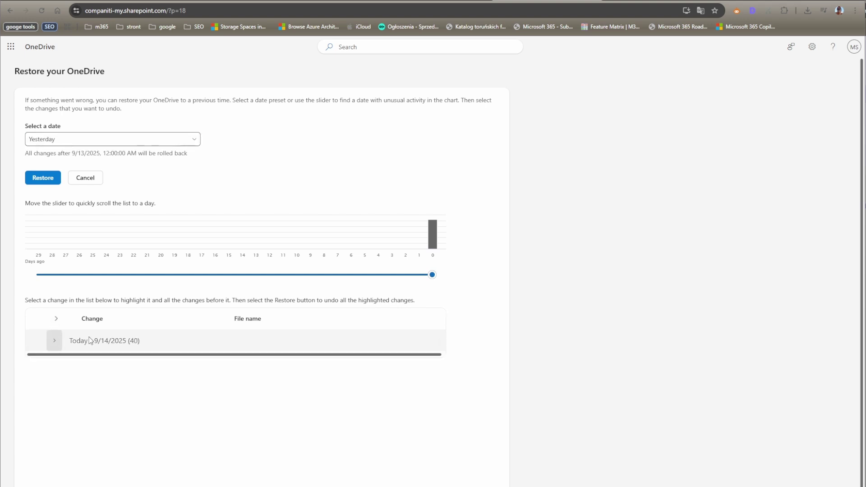
click(54, 320)
drag(445, 338, 488, 306)
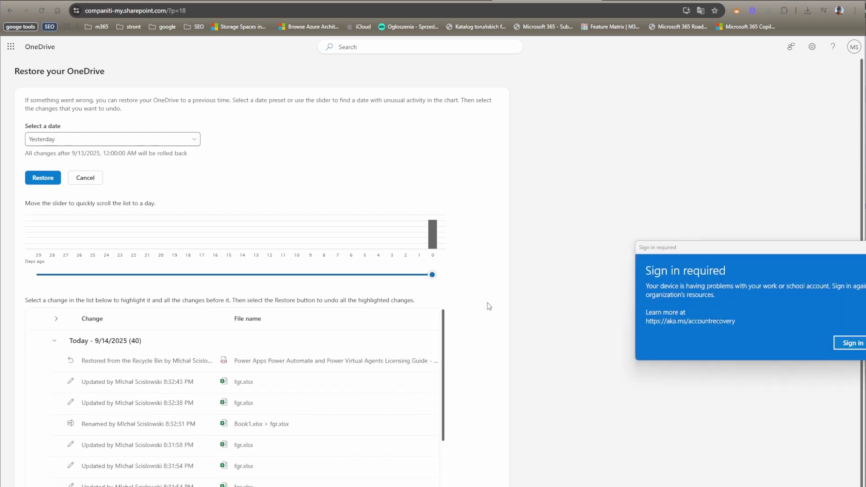
click(865, 343)
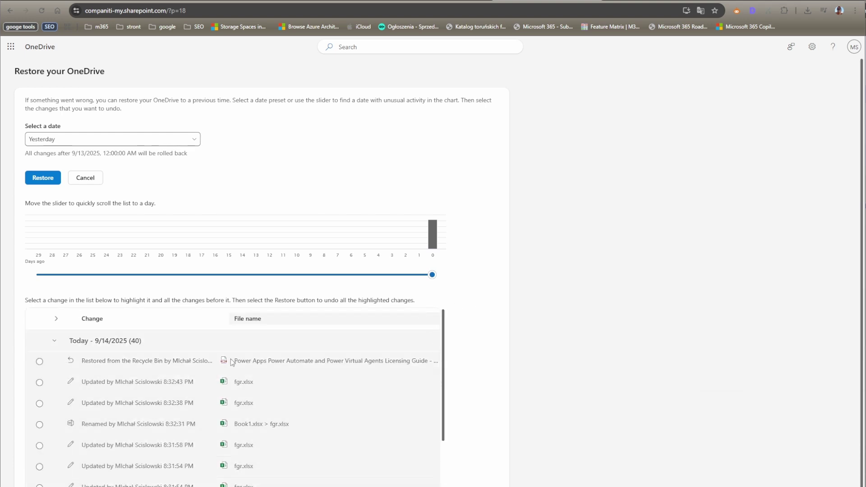
scroll(455, 294, down, 2)
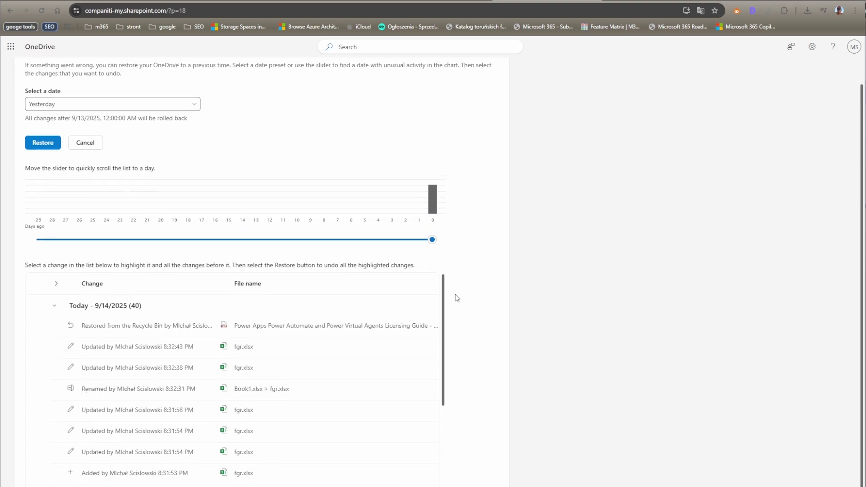
scroll(456, 334, up, 2)
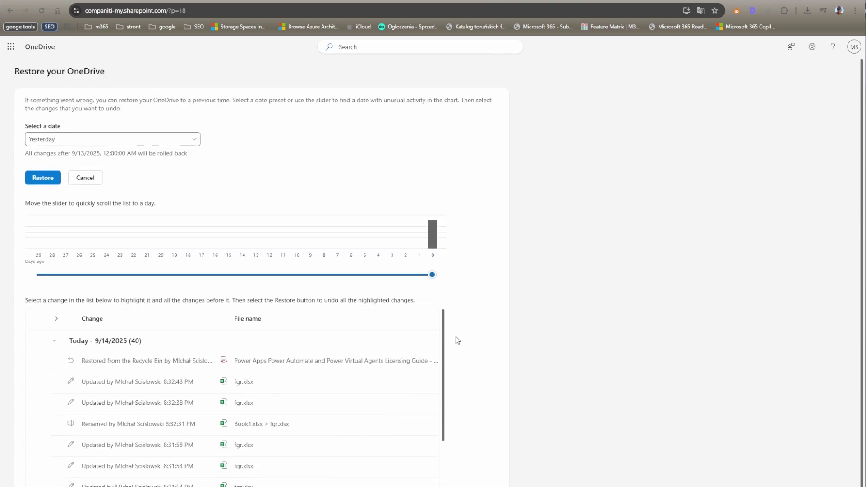
Step: Leave the restore page for My files and view the version history of fgr.xlsx
click(12, 48)
click(113, 100)
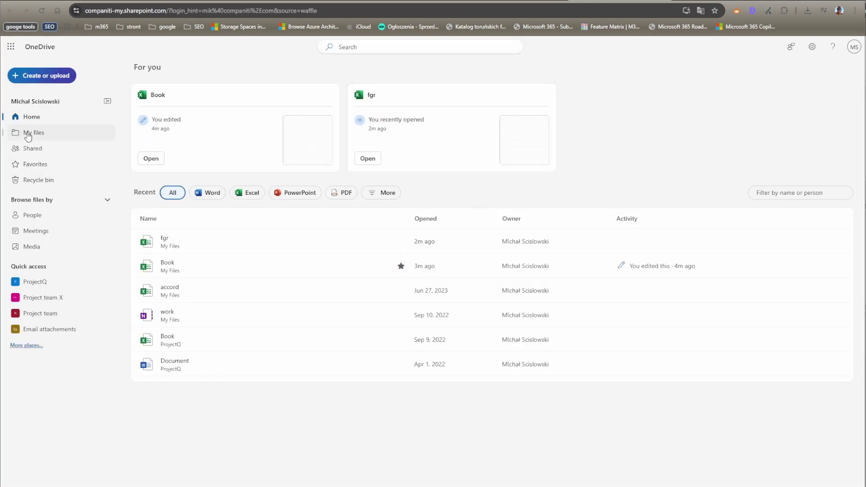
click(28, 134)
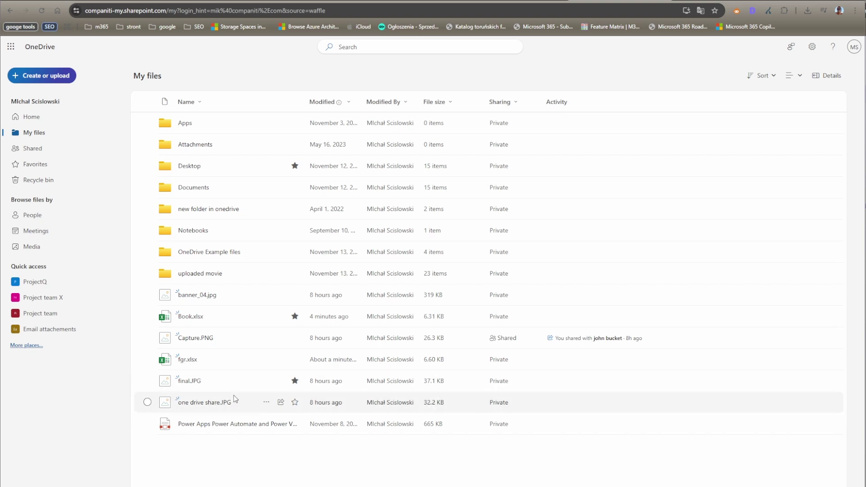
click(266, 359)
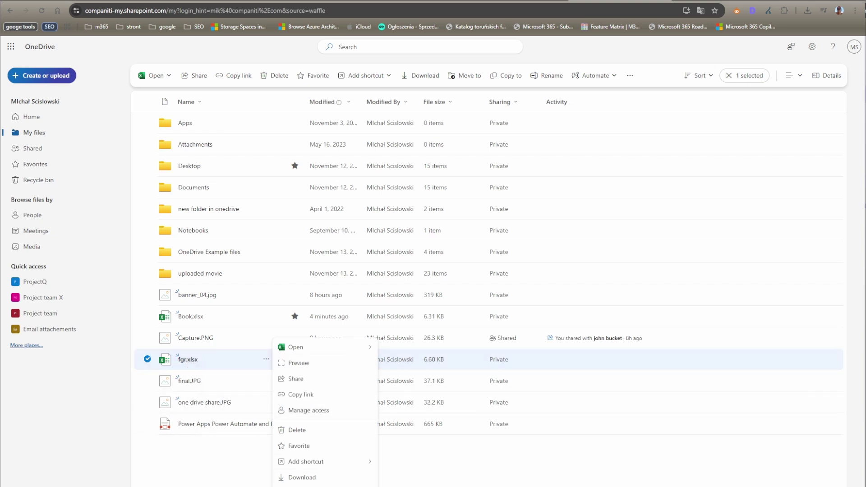
click(326, 486)
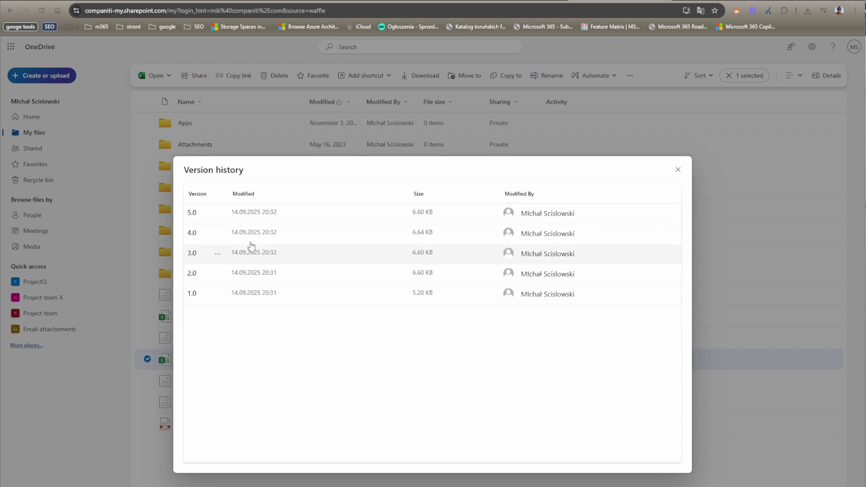
click(678, 169)
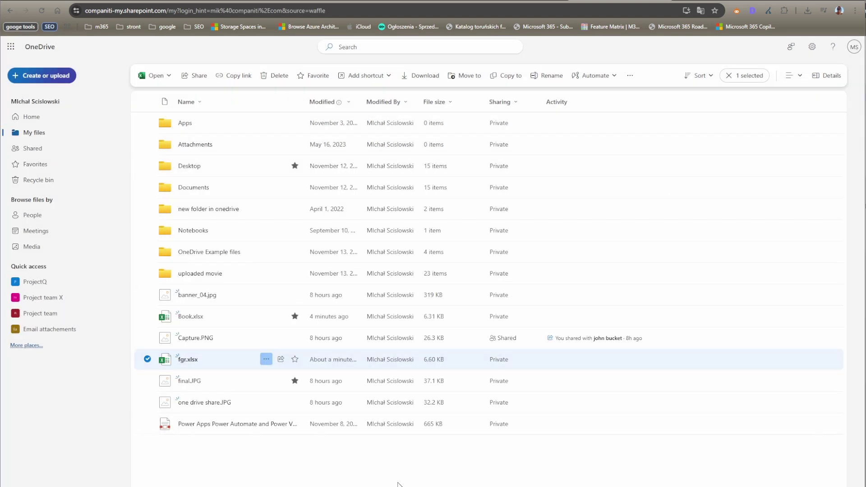
Step: Open fgr.xlsx and enter "vrfrf" in D18 and "frfrf" in both D10 and D7
click(180, 360)
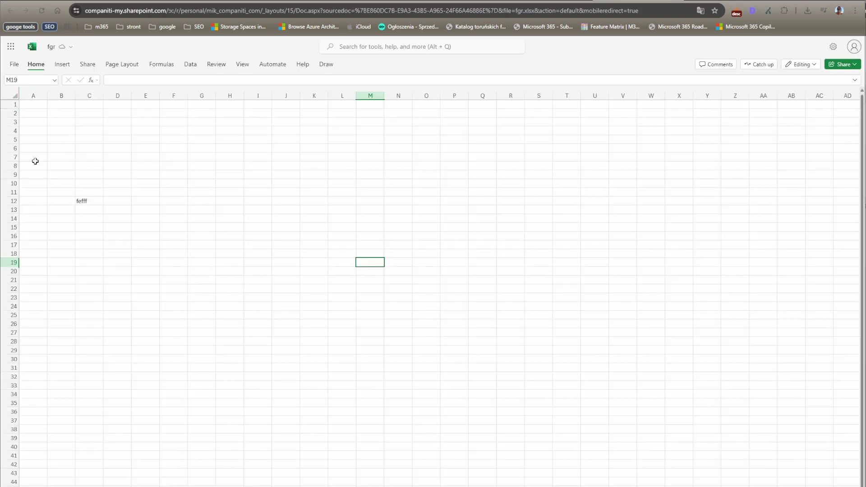
drag(67, 183, 118, 210)
click(149, 246)
click(121, 253)
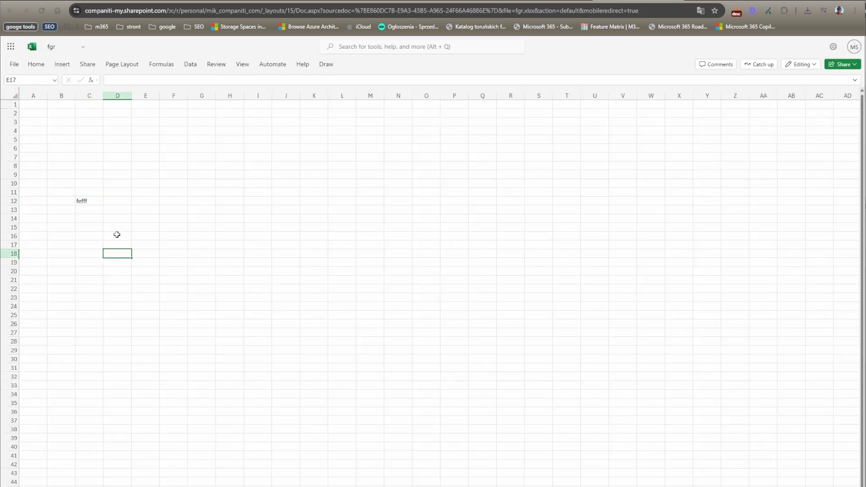
text(vrfrf)
click(120, 181)
text(frfrf)
click(113, 155)
text(frfrf)
Step: Enter "frfrfr" in B4 and "rfrfr" in G13, and close the workbook
click(69, 131)
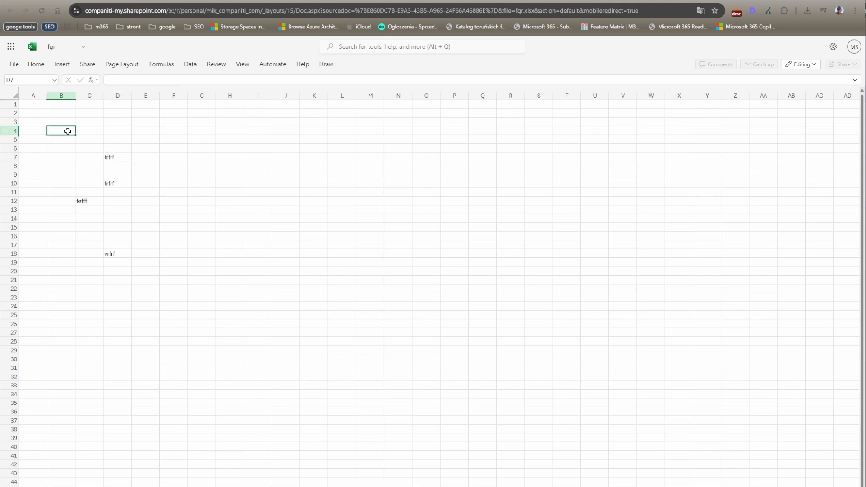
text(frfrfr)
click(205, 210)
text(rfrfr)
click(212, 172)
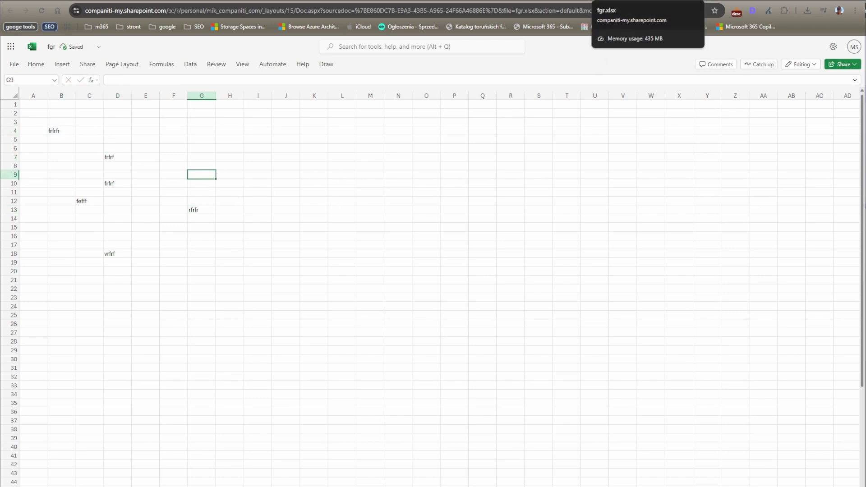
click(676, 1)
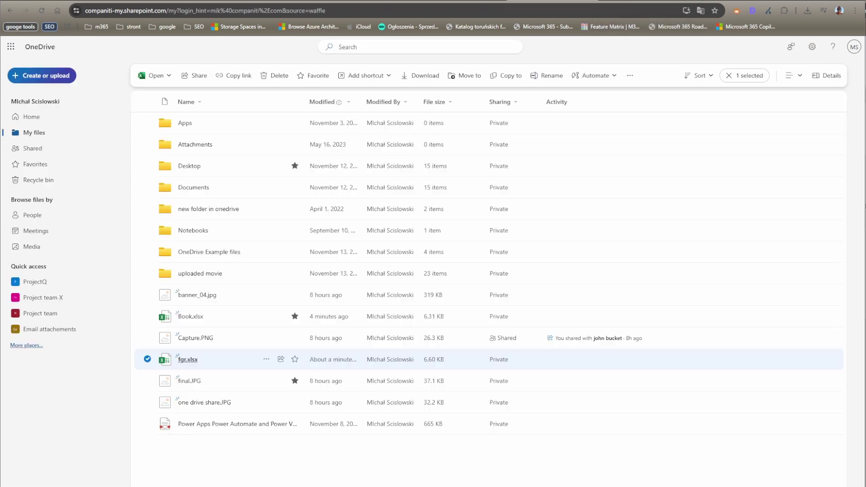
Step: Check the version history of fgr.xlsx again for the latest edit and close it
click(266, 359)
click(315, 486)
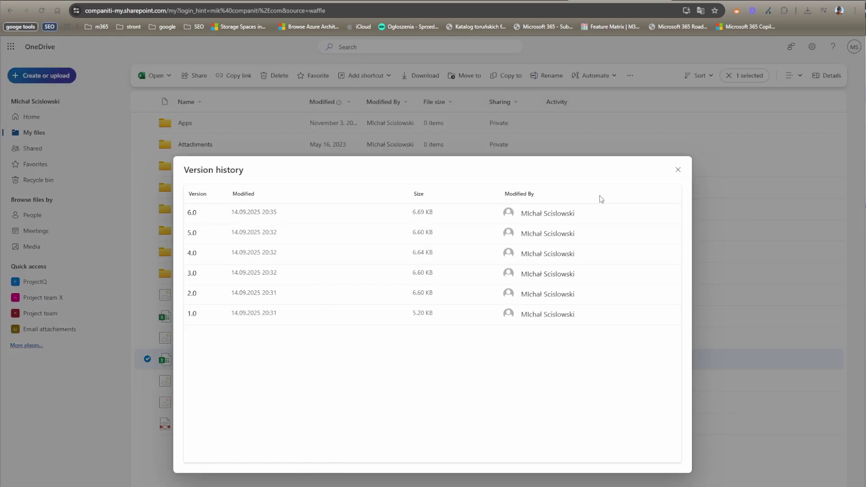
click(678, 170)
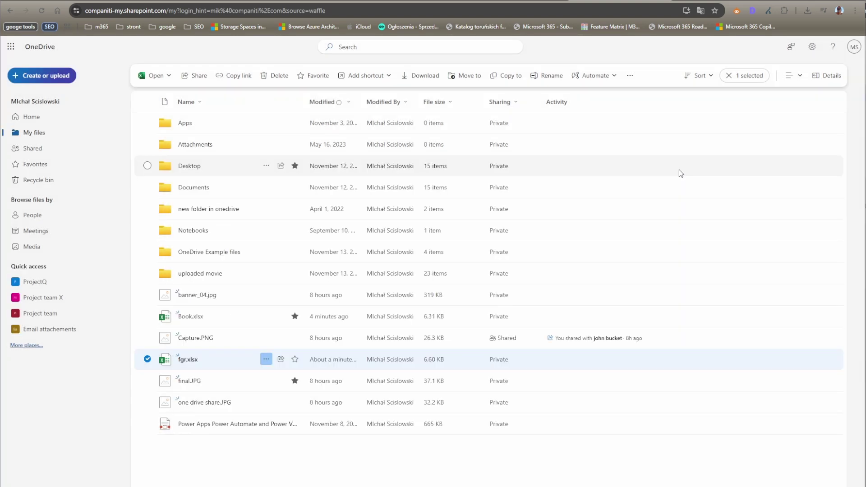
Step: Reopen fgr.xlsx, clear all the text in the range A3:I27, and close the workbook
click(185, 360)
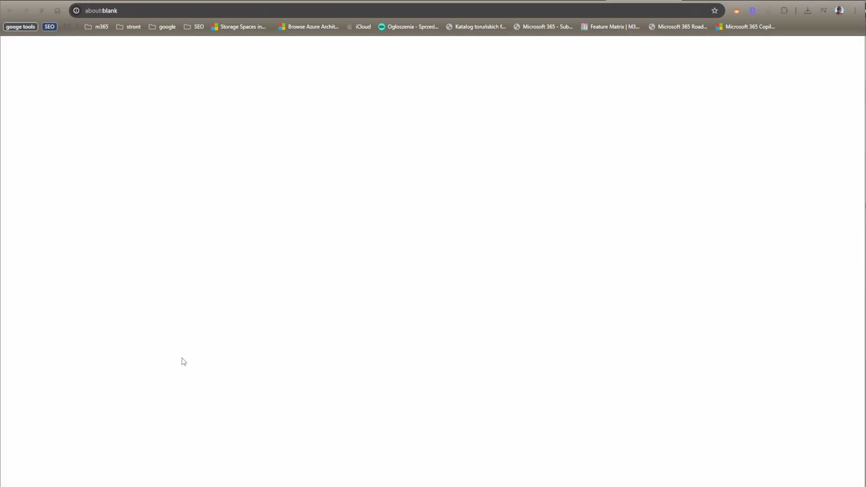
drag(238, 334, 37, 118)
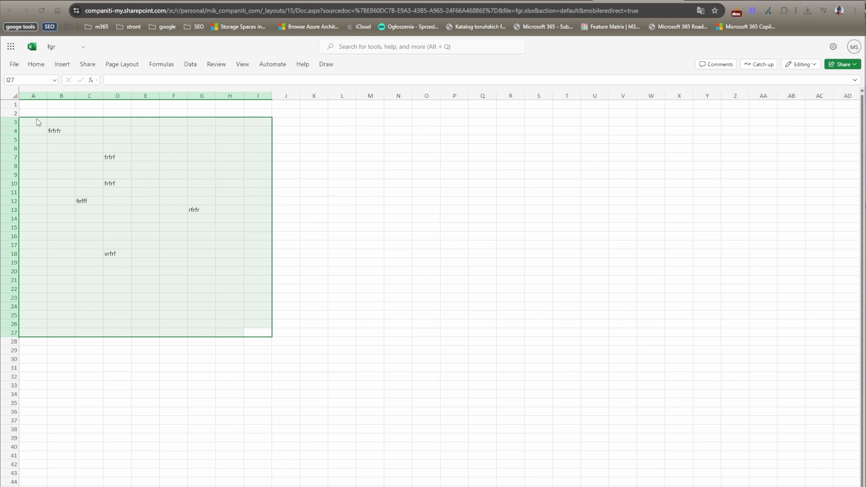
key(Delete)
click(290, 256)
click(436, 175)
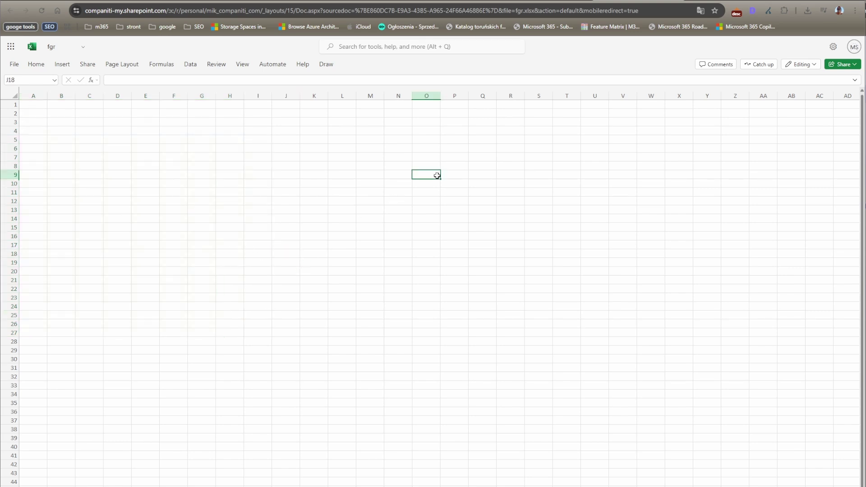
click(675, 1)
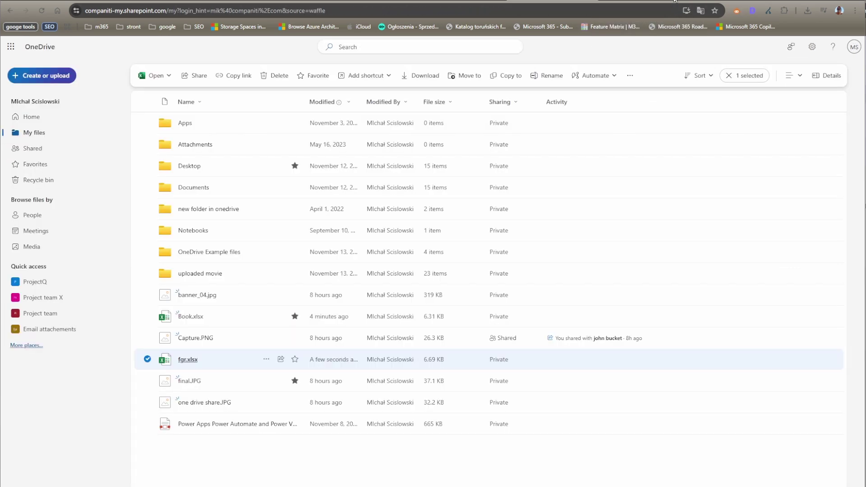
Step: Open fgr.xlsx again and inspect the sheet's cells to check the saved content
click(195, 359)
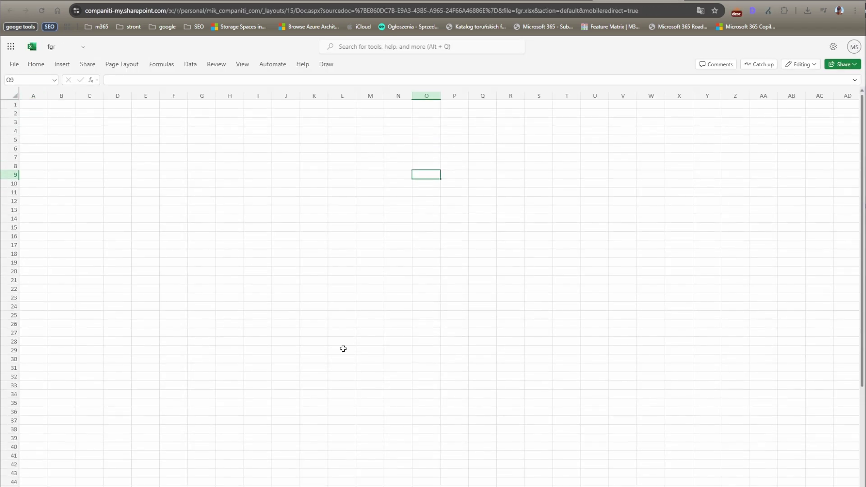
click(341, 226)
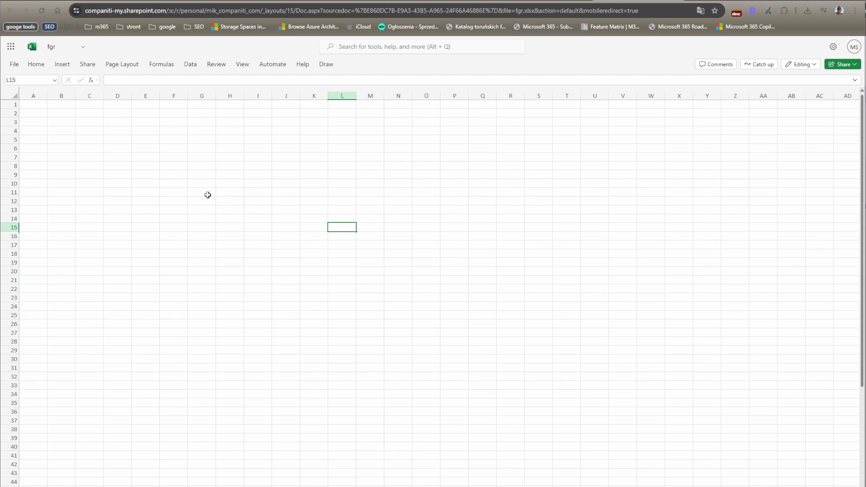
click(206, 193)
click(113, 207)
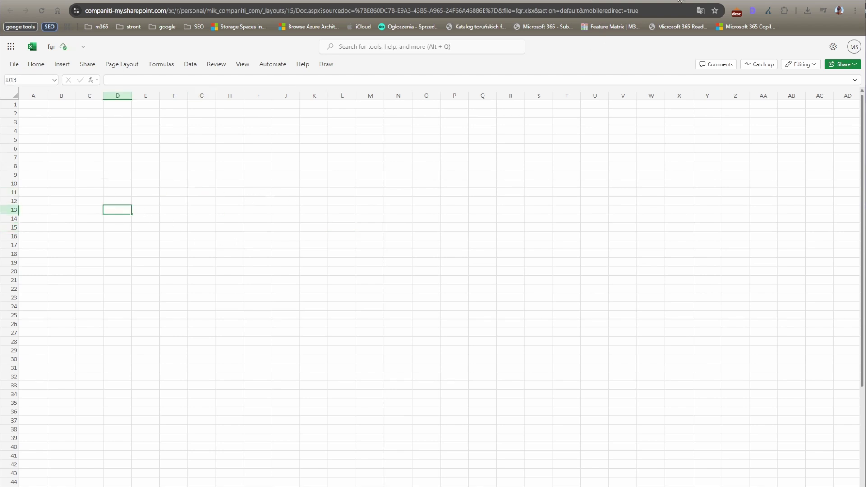
Step: Close the workbook, then restore version 6.0 of fgr.xlsx from its version history and close the history
click(675, 2)
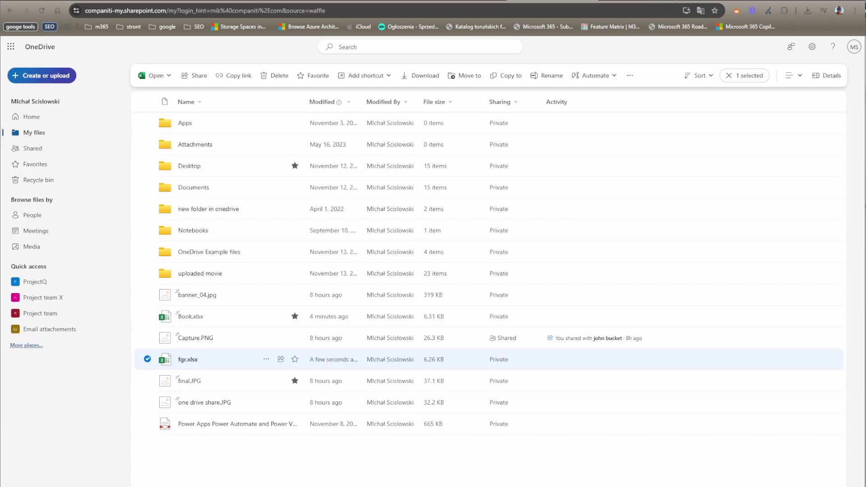
click(266, 359)
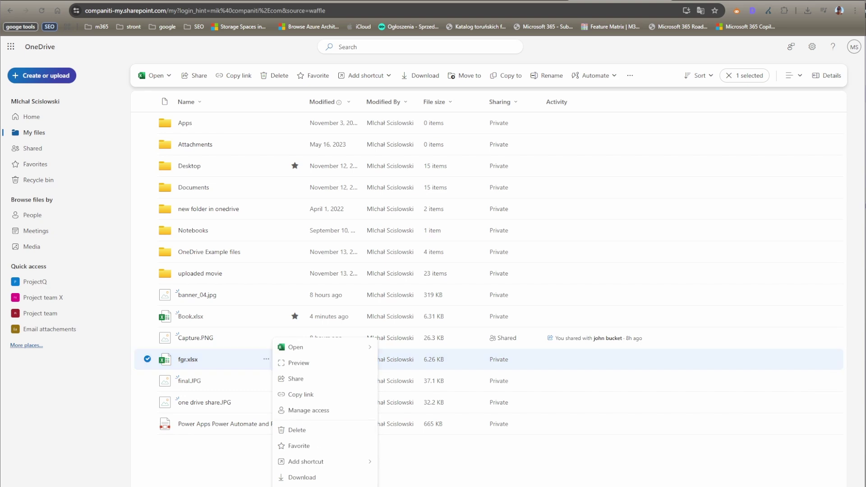
click(302, 486)
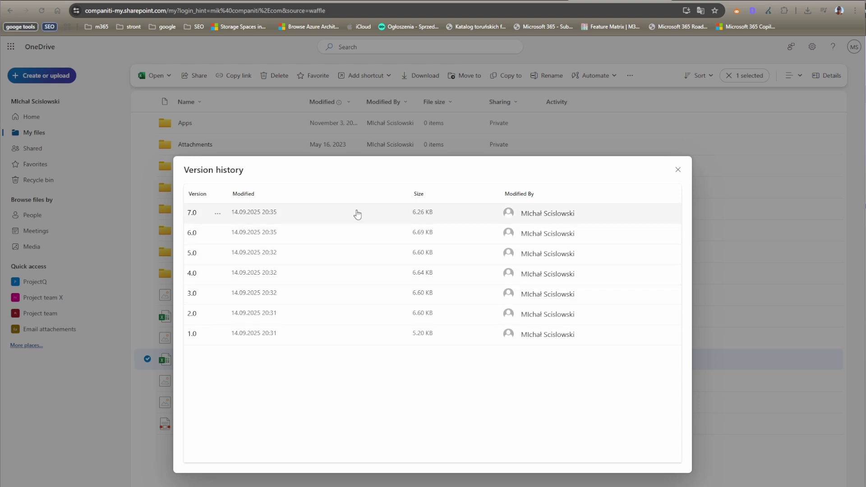
click(218, 236)
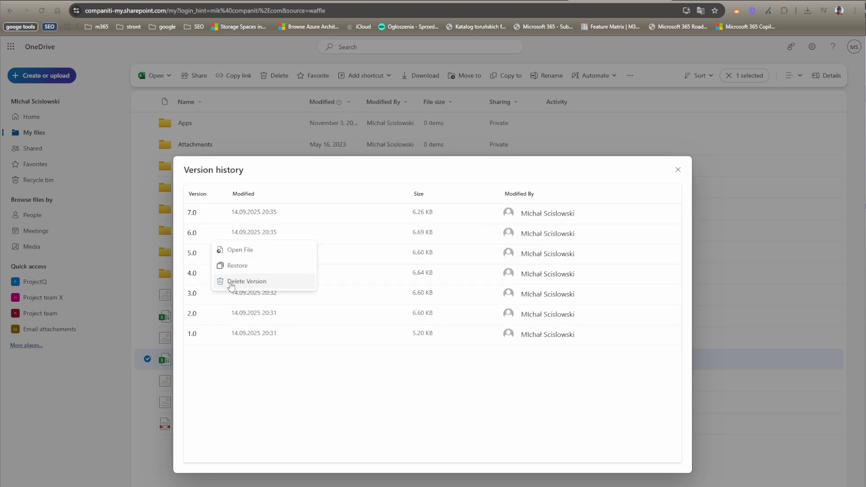
click(251, 265)
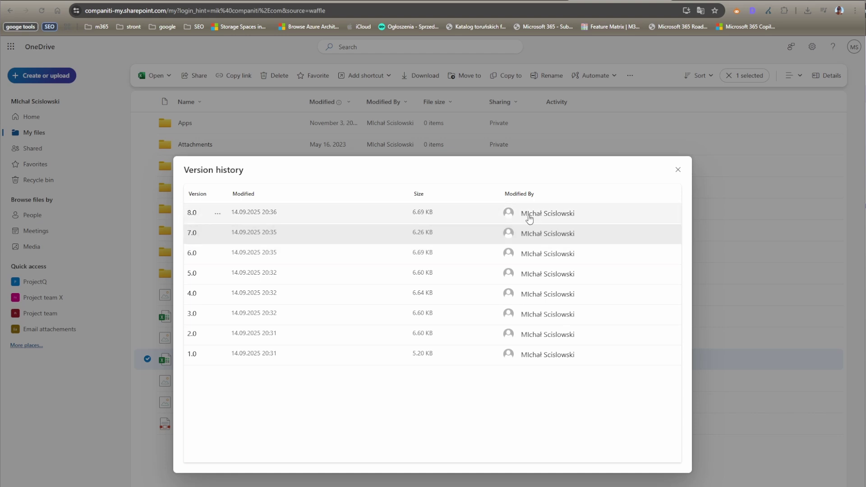
click(678, 170)
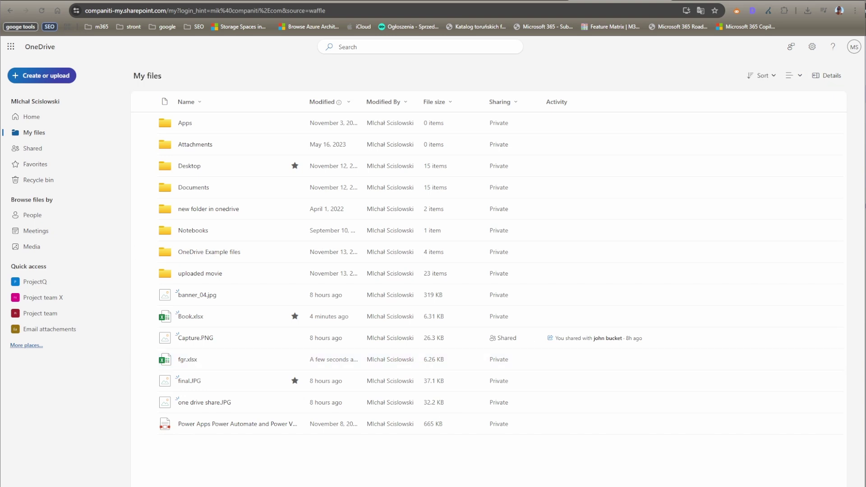
Step: Open fgr.xlsx to check the restored cell content, and close the workbook
click(188, 360)
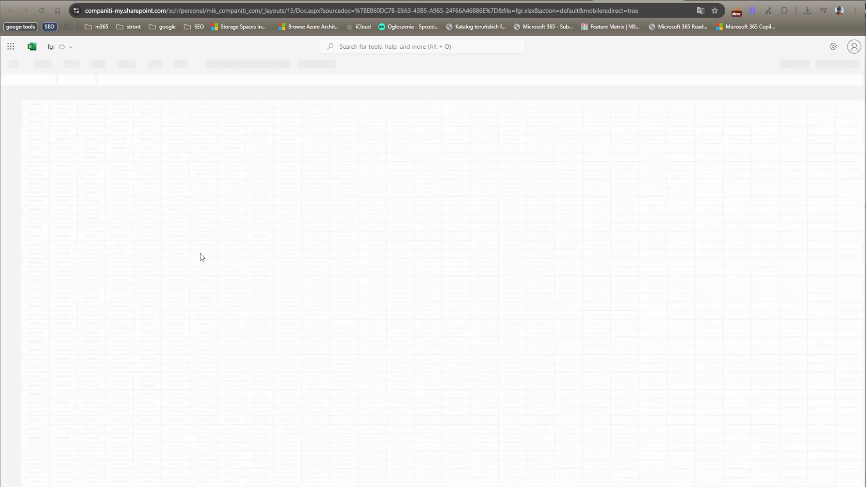
click(221, 274)
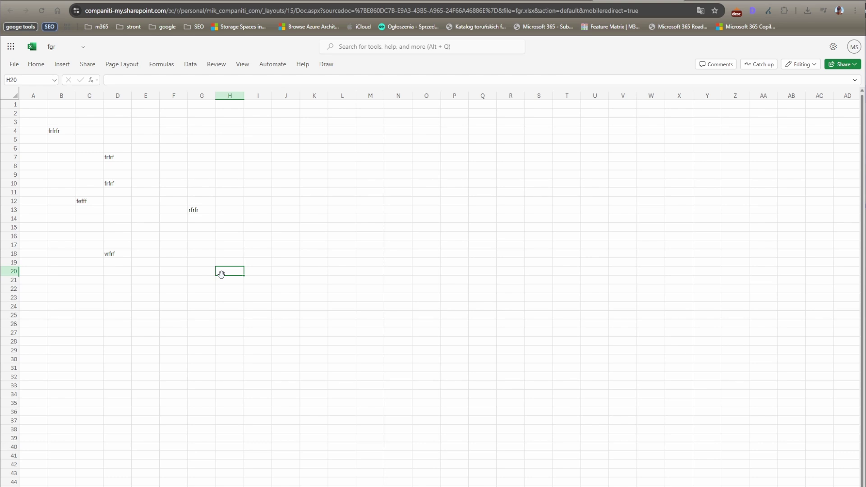
click(253, 281)
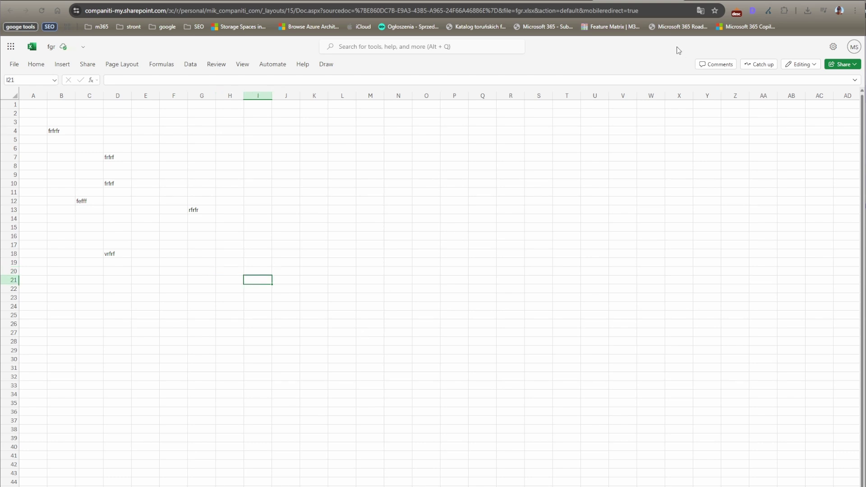
click(676, 1)
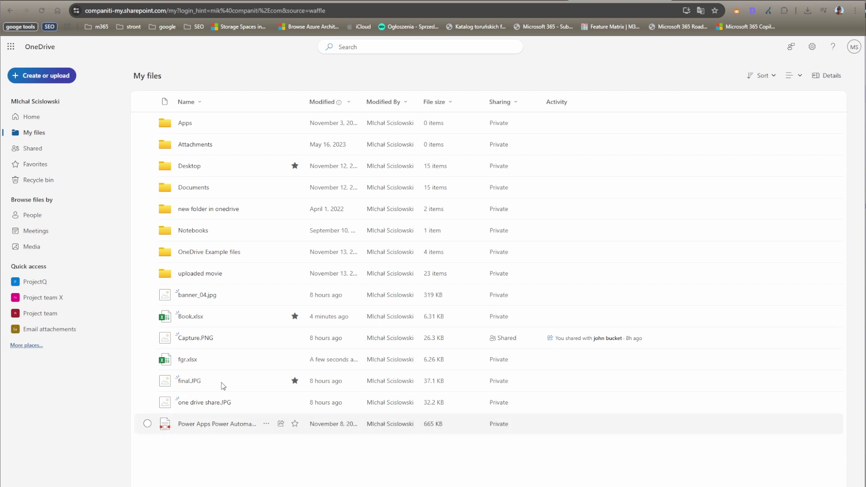
Step: Reopen fgr.xlsx and enter "rfr" in I10 and "crfr" in J22
click(187, 360)
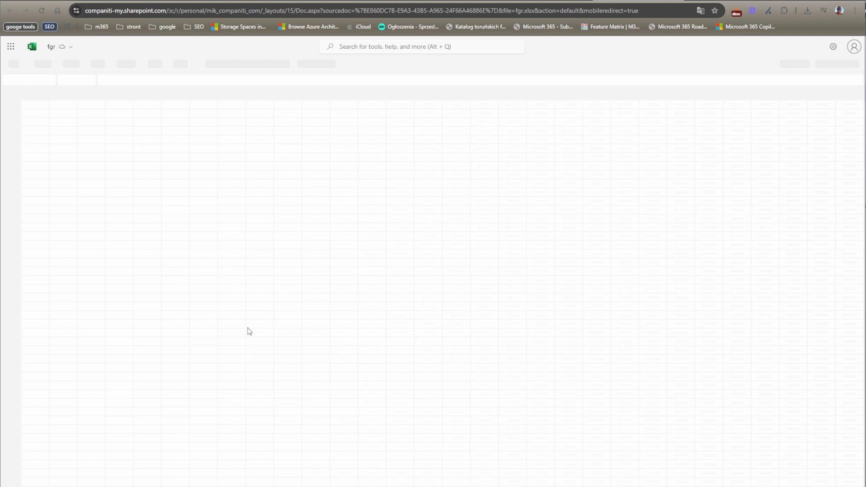
click(278, 182)
drag(214, 173, 217, 173)
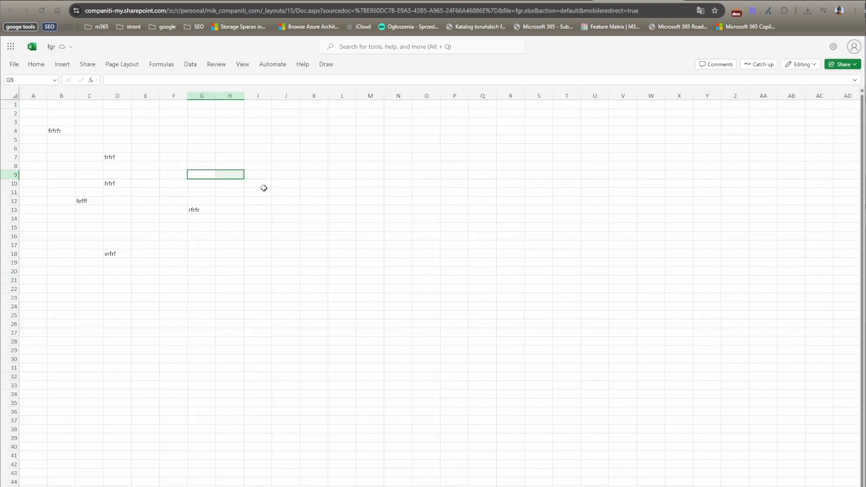
click(265, 184)
text(rfr)
click(284, 290)
text(crfr)
click(321, 199)
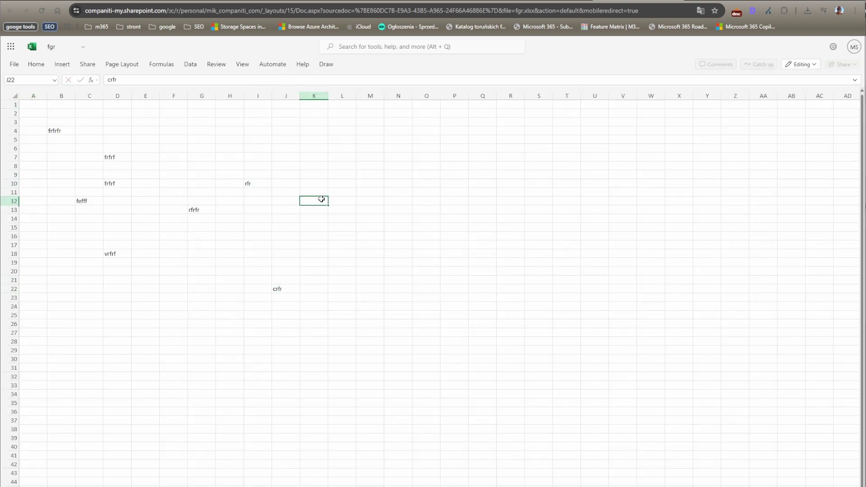
click(259, 132)
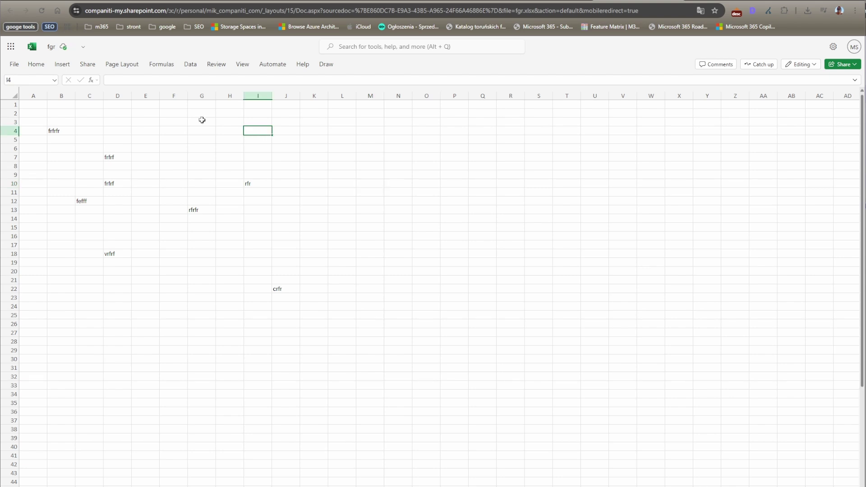
click(37, 67)
click(15, 67)
click(379, 195)
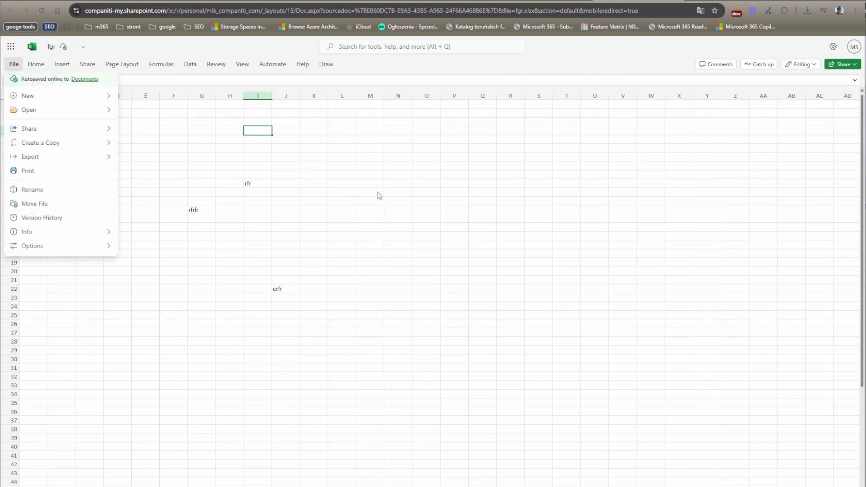
click(14, 64)
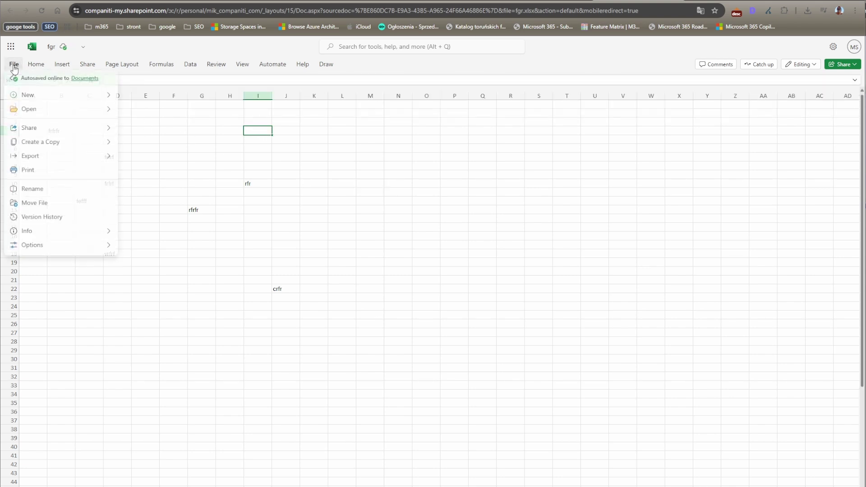
click(166, 143)
Step: Enter "f" in I5 and "fr" in G6
key(Down)
text(f)
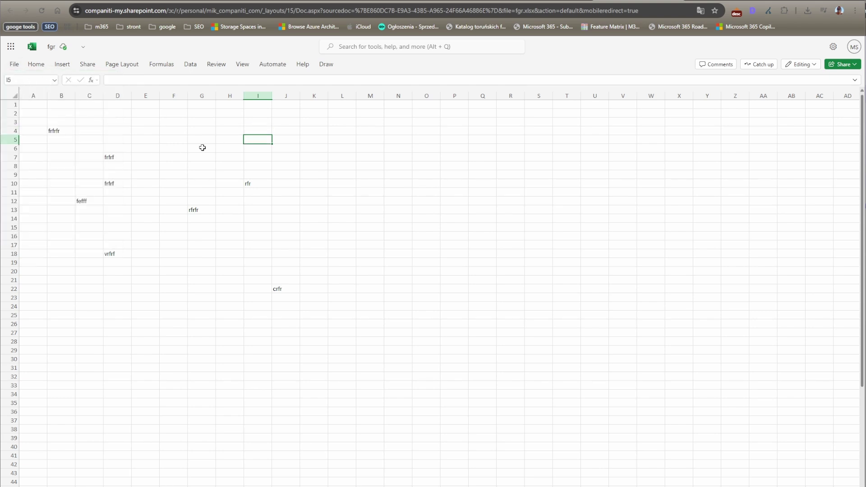
click(201, 148)
text(fr)
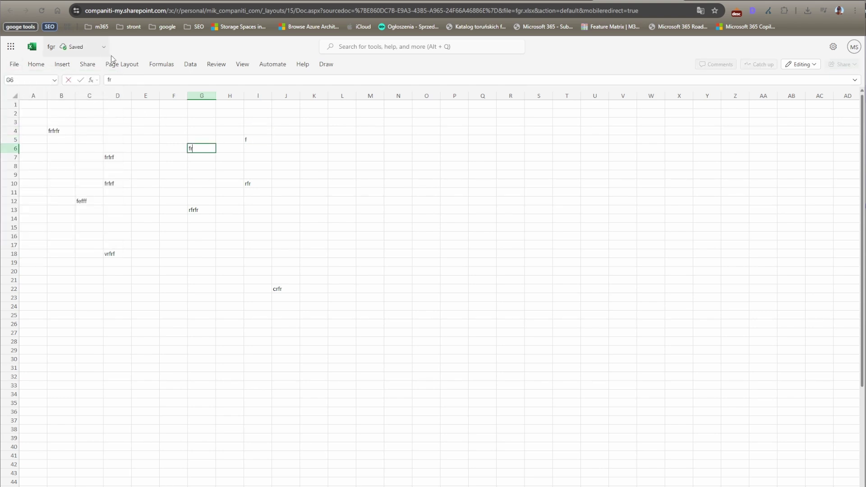
click(136, 55)
click(18, 66)
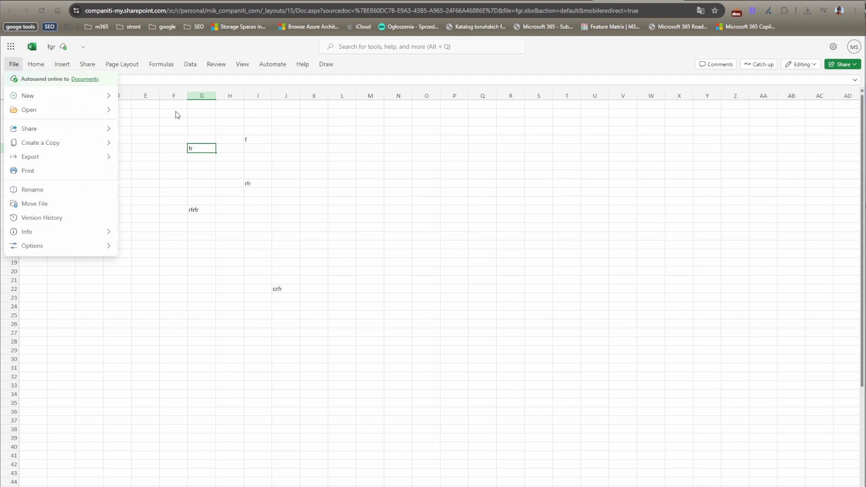
click(160, 177)
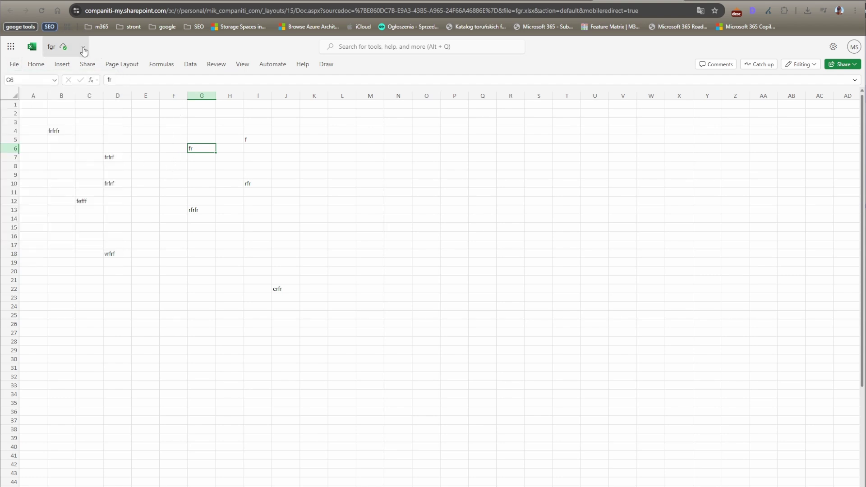
click(84, 50)
click(128, 53)
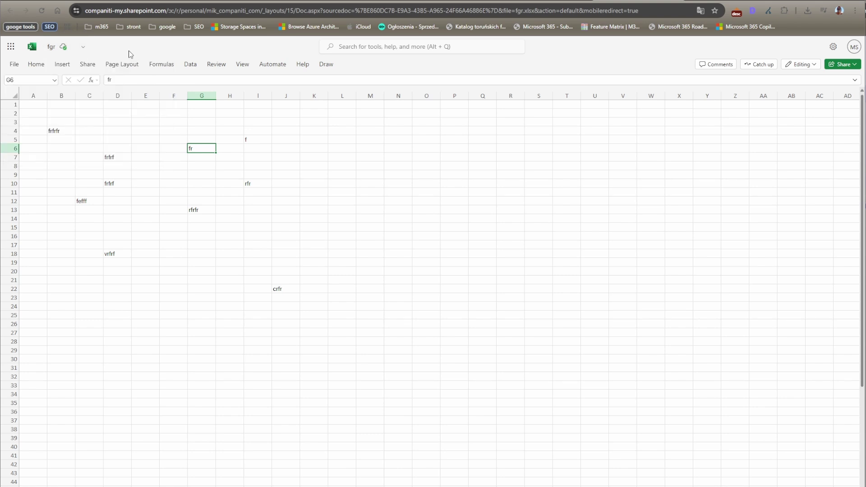
click(375, 166)
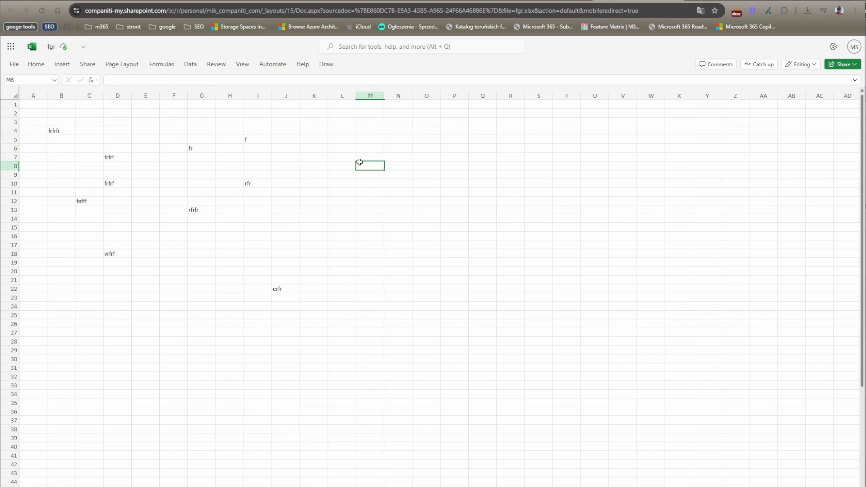
Step: Expand the collapsed ribbon and undo the last two cell entries, in G6 and I5
click(856, 82)
click(857, 82)
key(ctrl+F1)
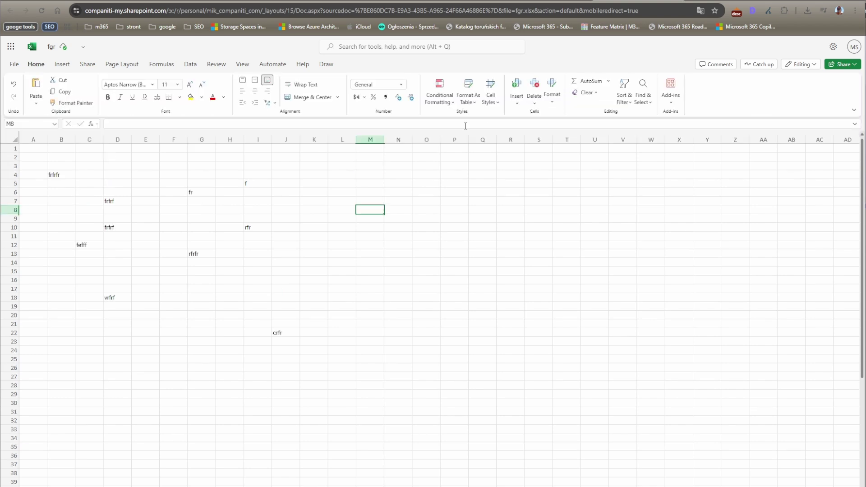
click(14, 88)
click(13, 87)
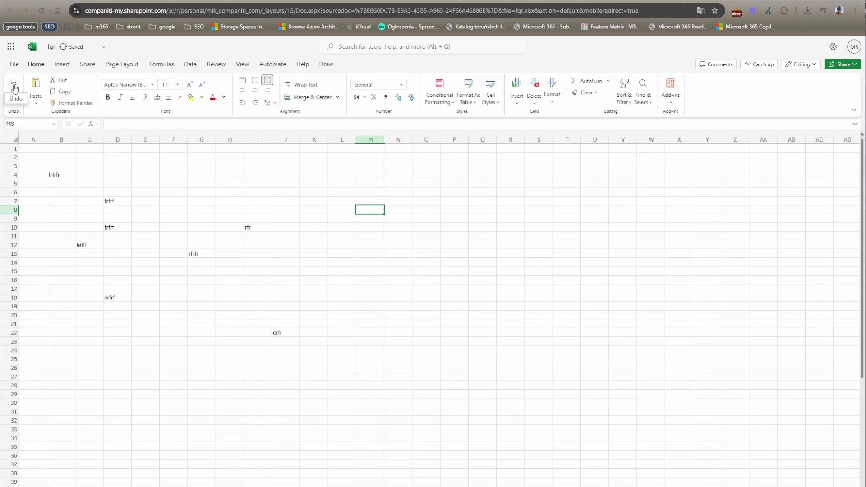
click(129, 191)
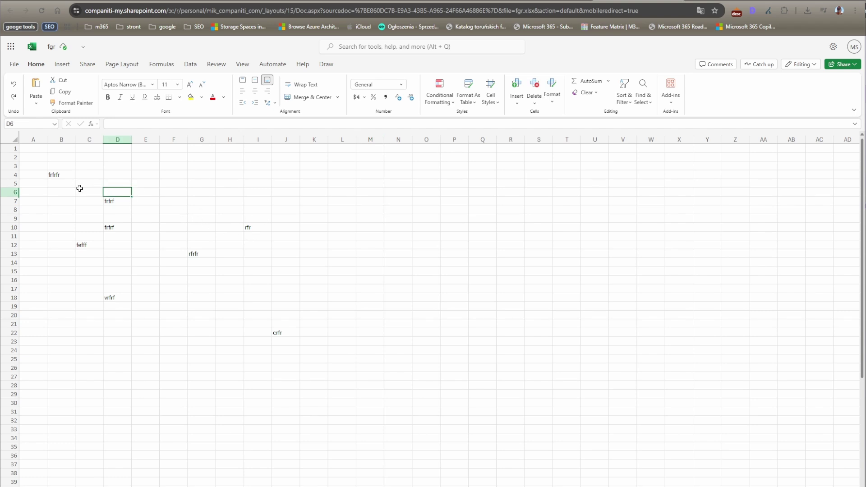
drag(77, 190, 181, 271)
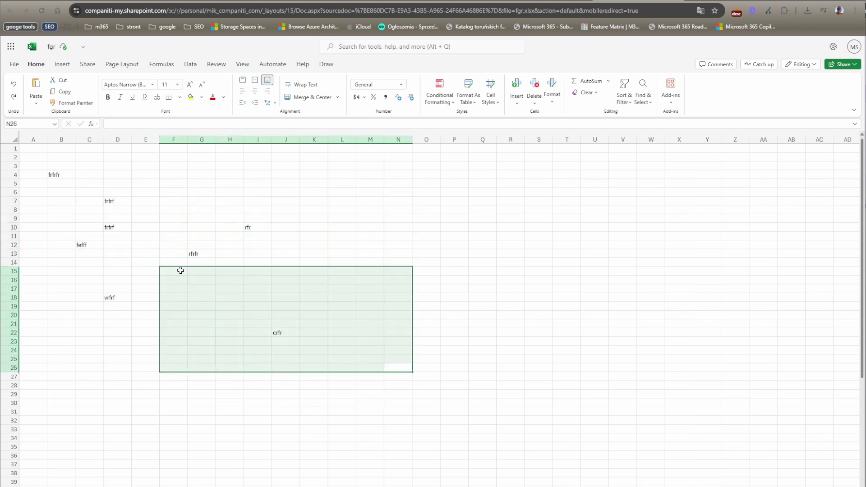
double_click(121, 202)
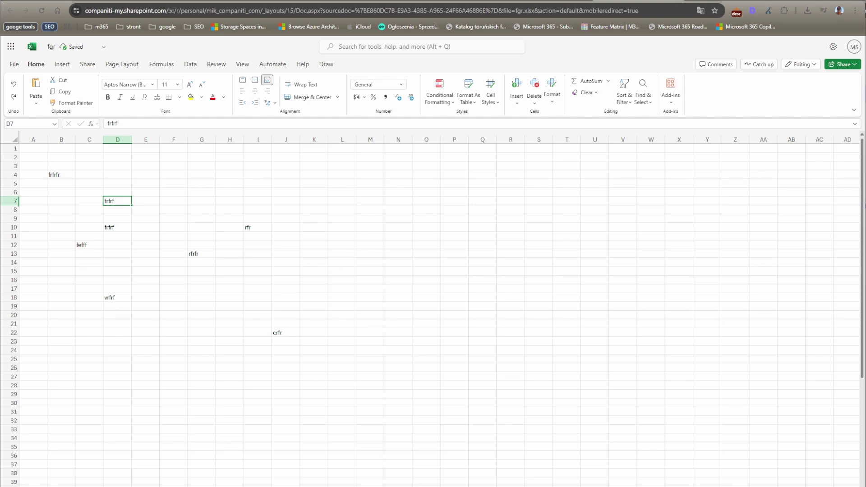